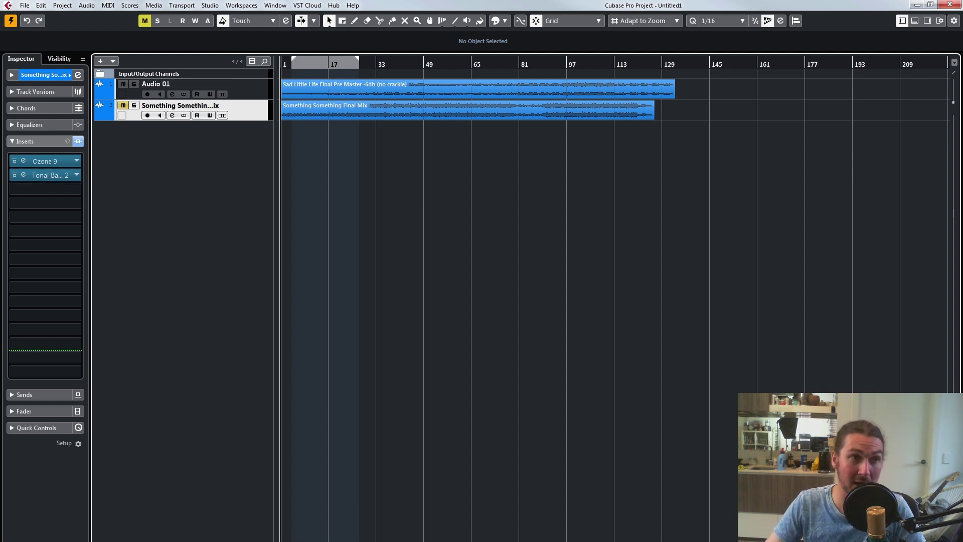
Open Tonal Balance Control 2 on the Audio 01 track, clear of the track lanes, and place the playback cursor near bar 96.
{"action": "left_click", "coordinate": [173, 85]}
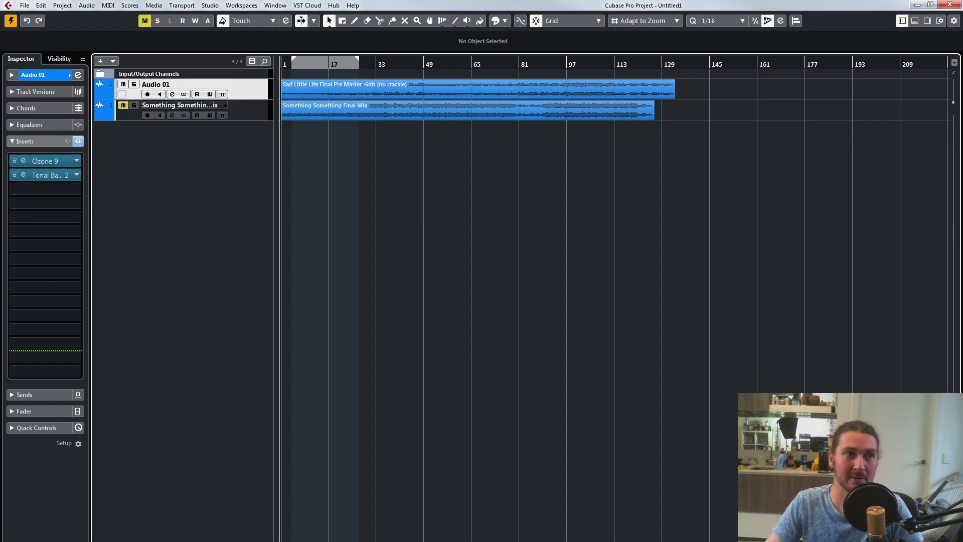
{"action": "left_click", "coordinate": [23, 174]}
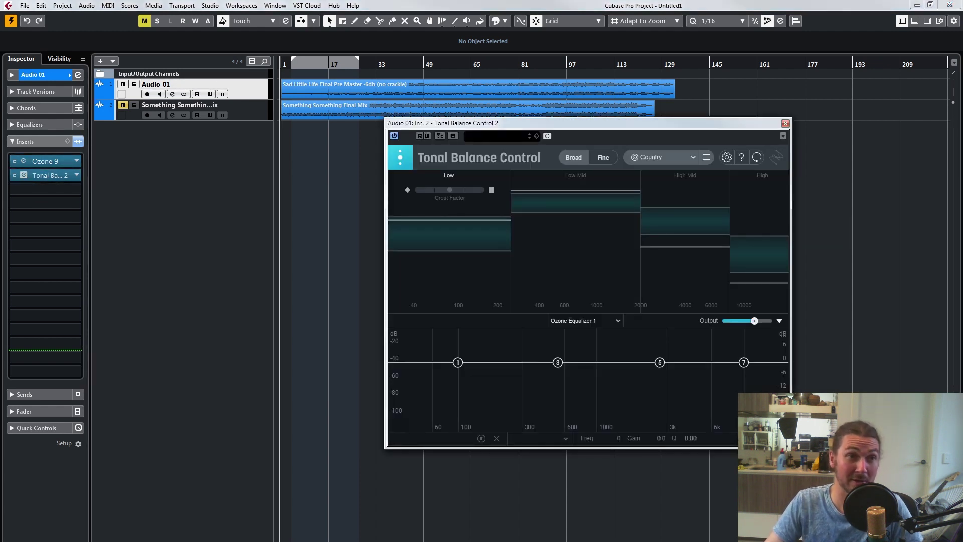
{"action": "left_click", "coordinate": [563, 64]}
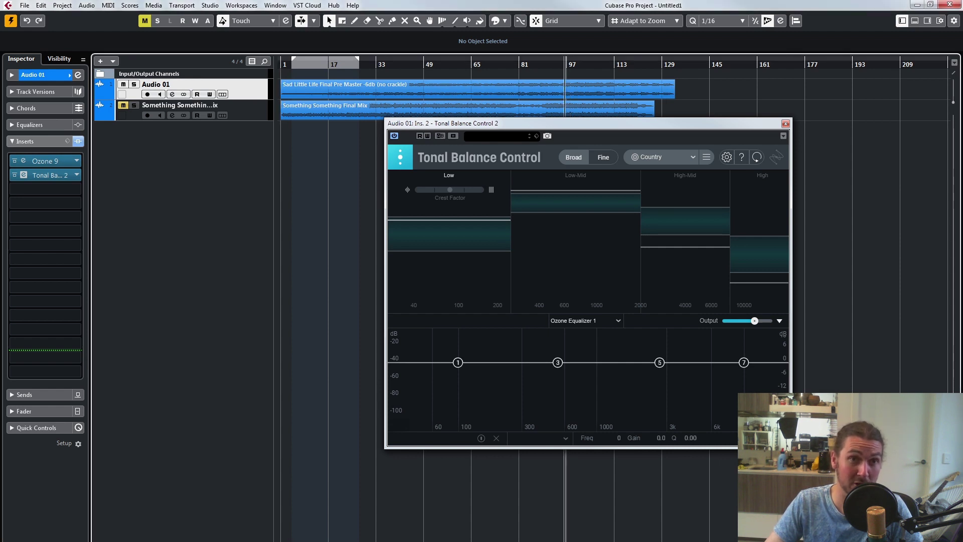
{"action": "left_click_drag", "start_coordinate": [562, 124], "coordinate": [469, 146]}
{"action": "left_click_drag", "start_coordinate": [359, 146], "coordinate": [332, 148]}
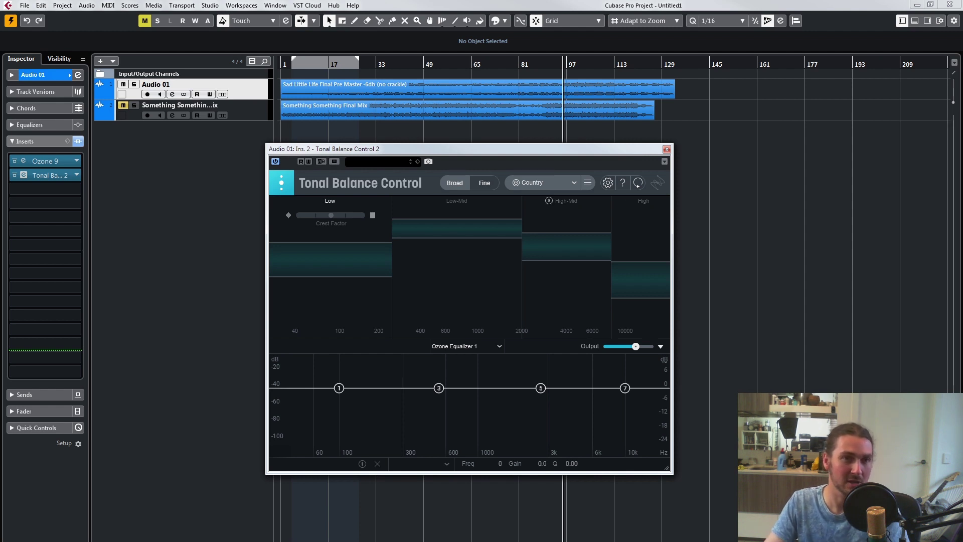
Play Audio 01 from the cursor and check its frequency bands against the Country target in Broad view.
{"action": "key", "text": "space"}
{"action": "key", "text": "space"}
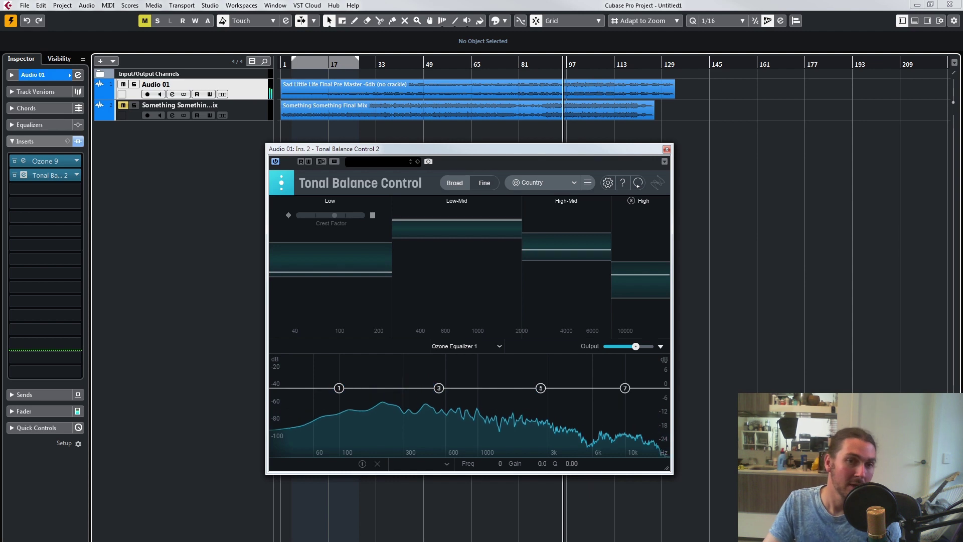
{"action": "key", "text": "space"}
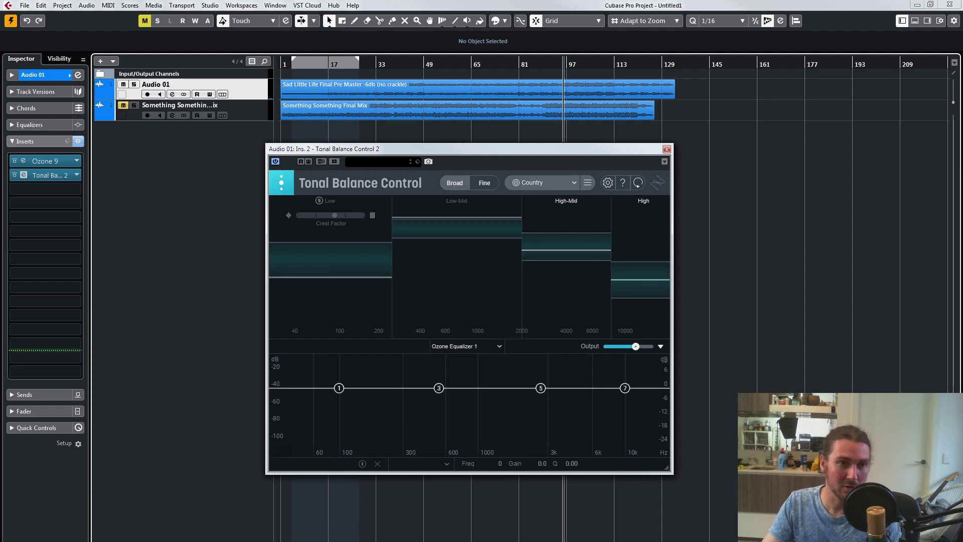
Switch the tonal balance display to Fine and replay the section to compare its curve with the Country target.
{"action": "left_click", "coordinate": [485, 183]}
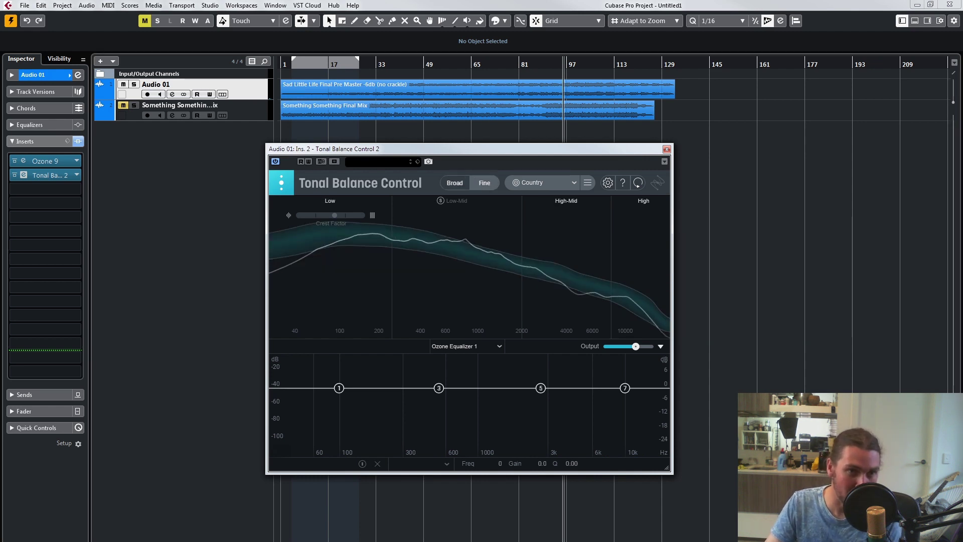
{"action": "key", "text": "space"}
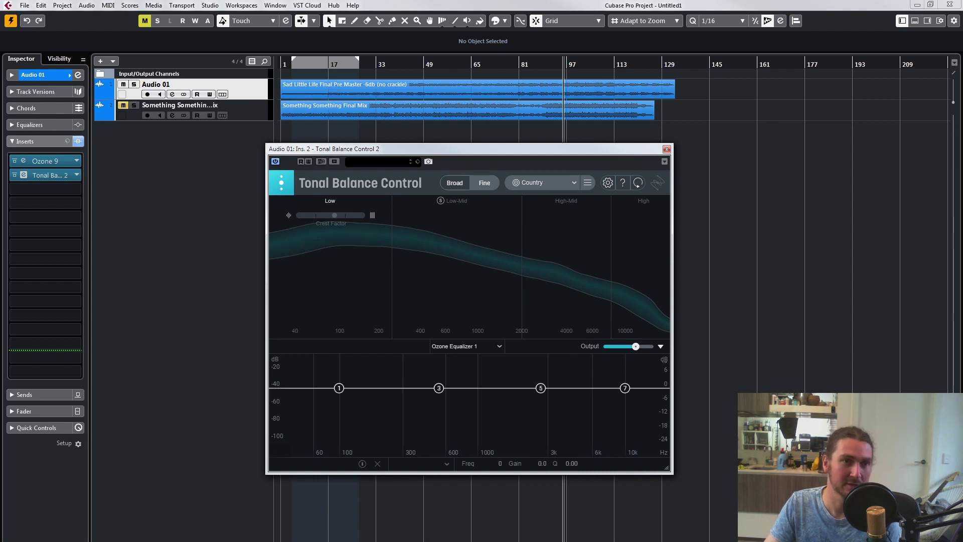
{"action": "key", "text": "space"}
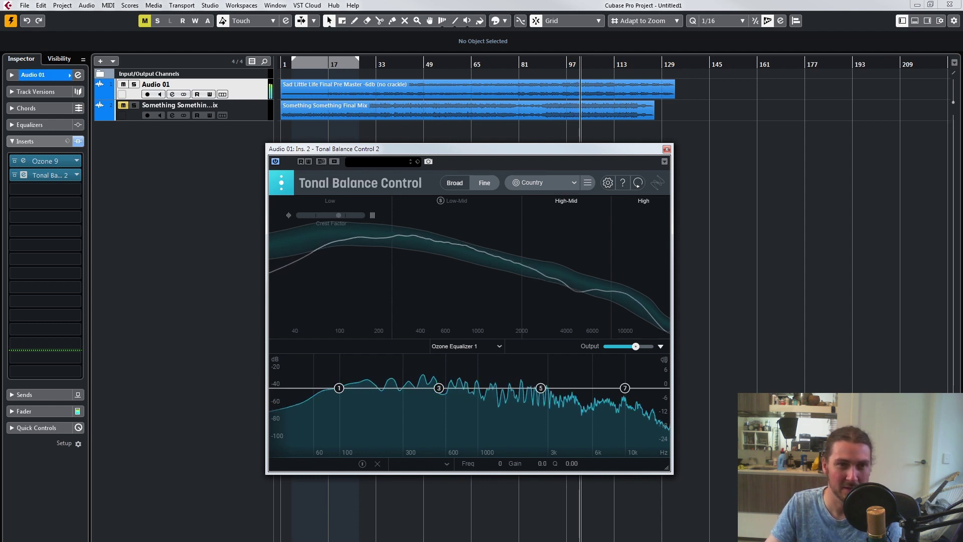
{"action": "key", "text": "space"}
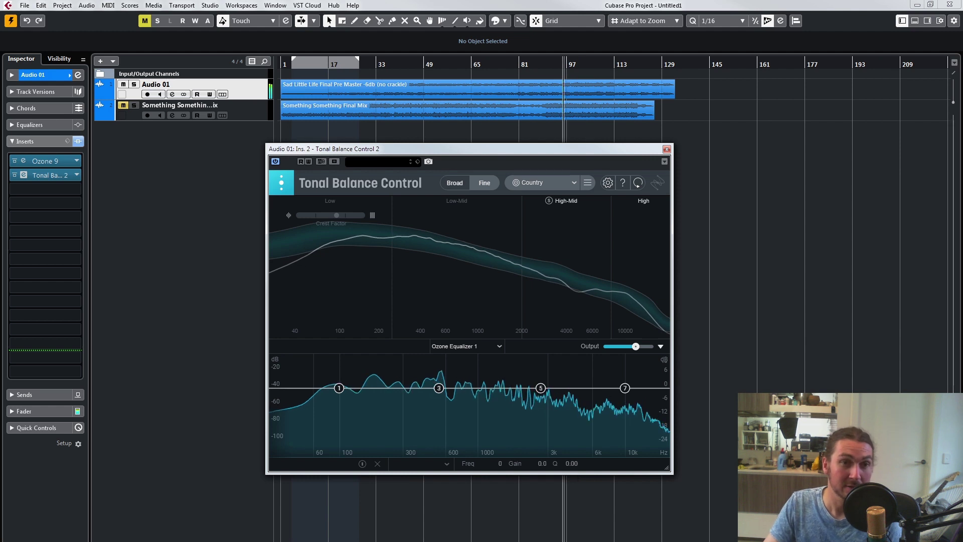
{"action": "key", "text": "space"}
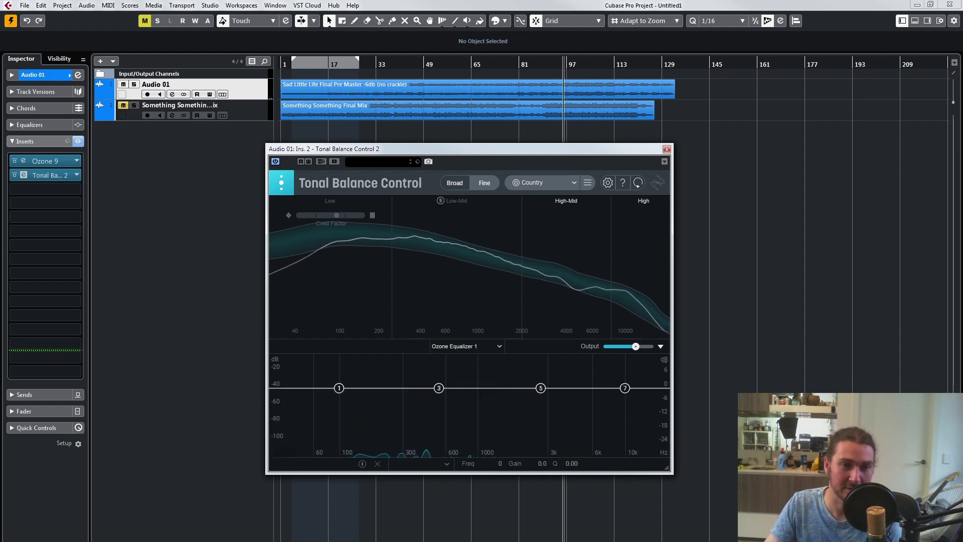
Cut band 3 of the Ozone equalizer by about 3 dB at 767 Hz.
{"action": "left_click", "coordinate": [439, 388]}
{"action": "left_click_drag", "start_coordinate": [439, 388], "coordinate": [460, 394]}
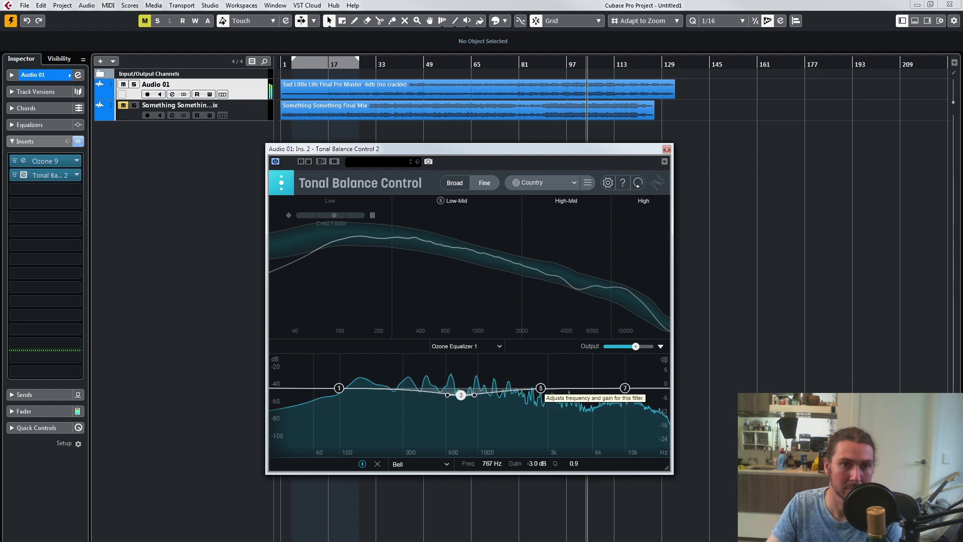
Boost equalizer band 5 by about 3.5 dB at 4851 Hz, with a Q of 1.1.
{"action": "left_click_drag", "start_coordinate": [540, 387], "coordinate": [576, 382]}
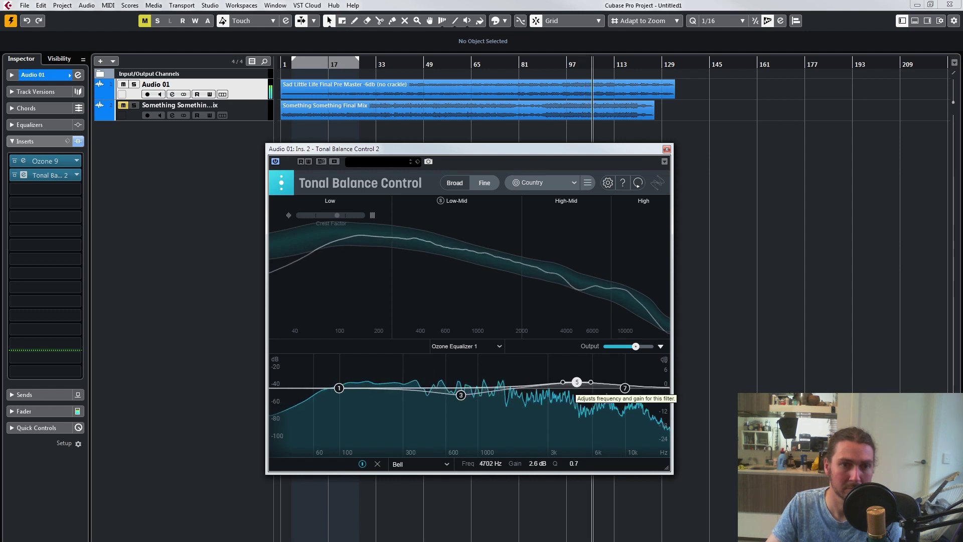
{"action": "scroll", "coordinate": [576, 383], "scroll_direction": "up", "scroll_amount": 2}
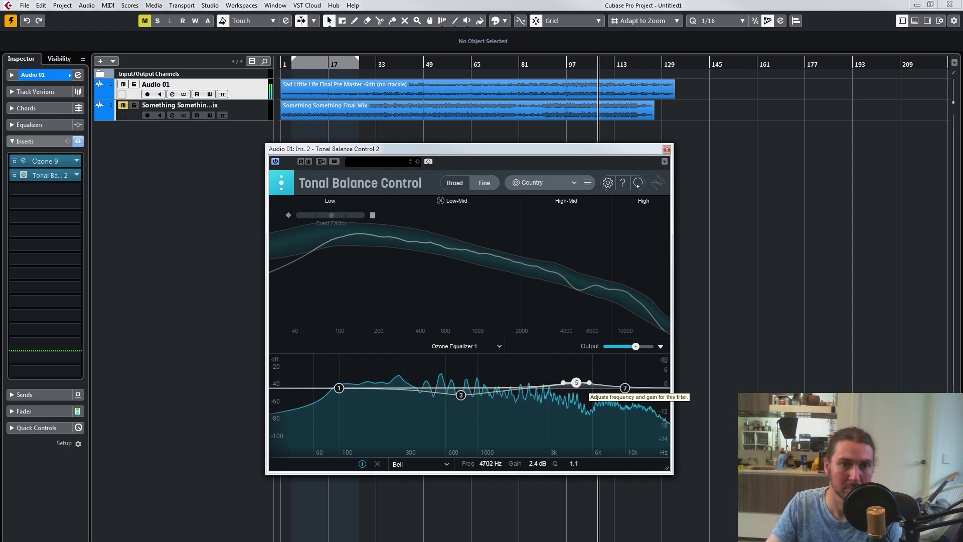
{"action": "left_click_drag", "start_coordinate": [576, 382], "coordinate": [579, 380]}
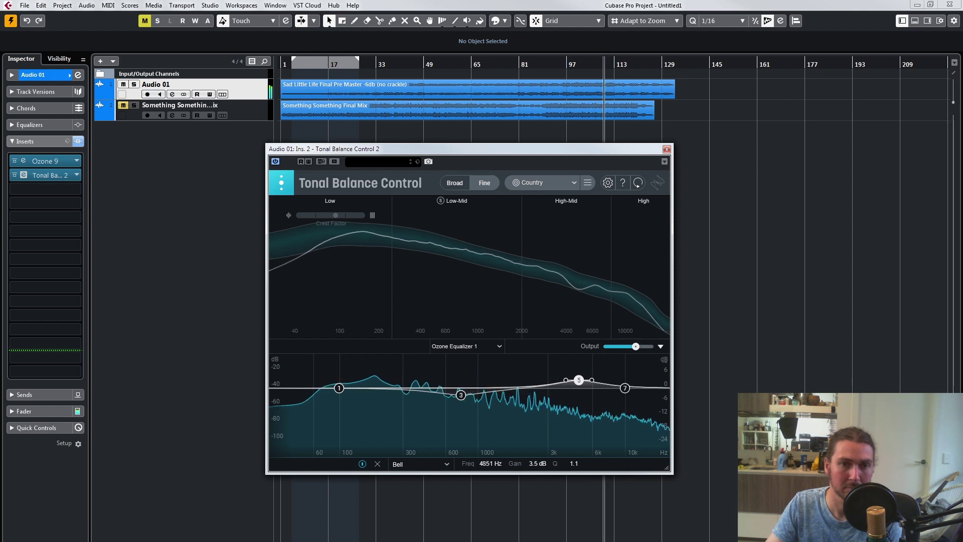
Change band 7 to a Bell filter cutting about 4.3 dB at 8869 Hz, audition the result and stop playback.
{"action": "left_click", "coordinate": [624, 388]}
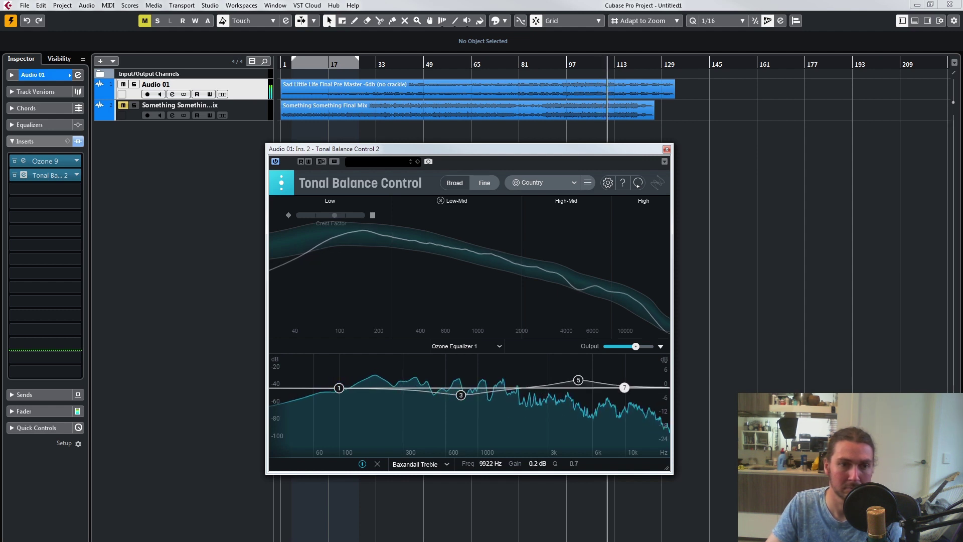
{"action": "right_click", "coordinate": [391, 382]}
{"action": "mouse_move", "coordinate": [419, 403]}
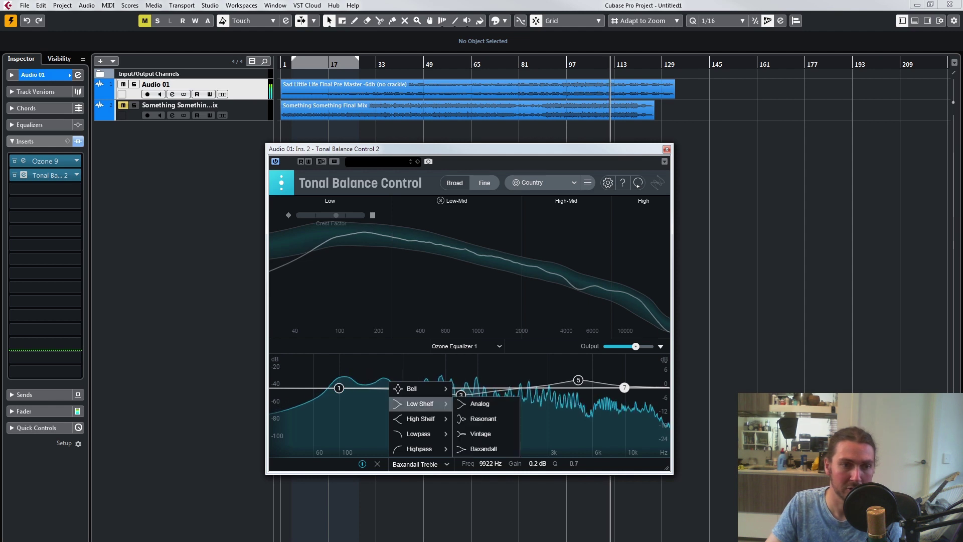
{"action": "left_click", "coordinate": [474, 388]}
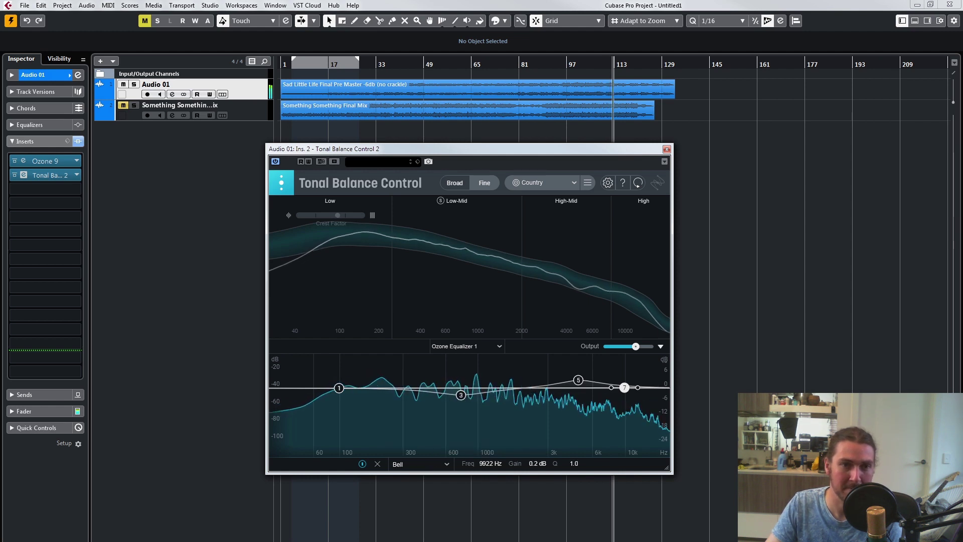
{"action": "left_click_drag", "start_coordinate": [624, 388], "coordinate": [616, 396]}
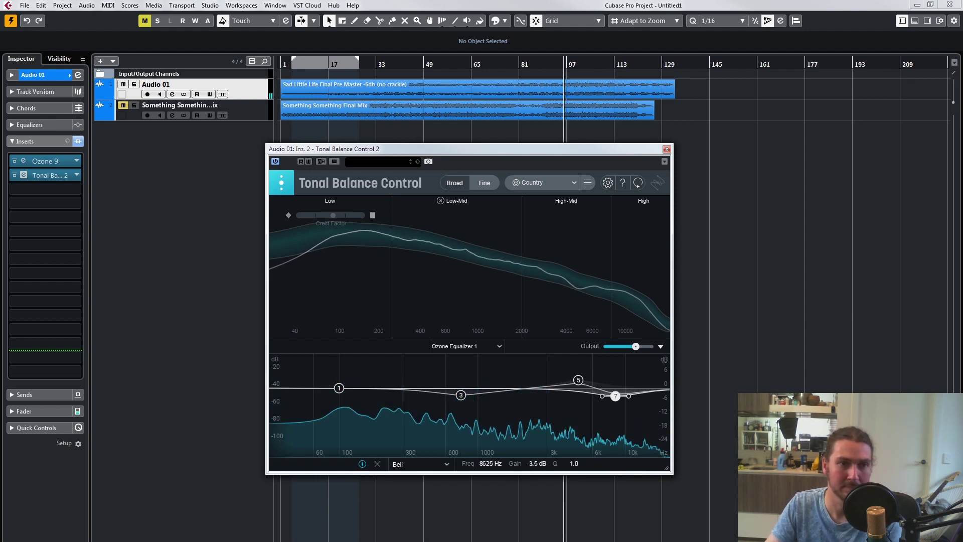
{"action": "left_click_drag", "start_coordinate": [616, 396], "coordinate": [617, 398]}
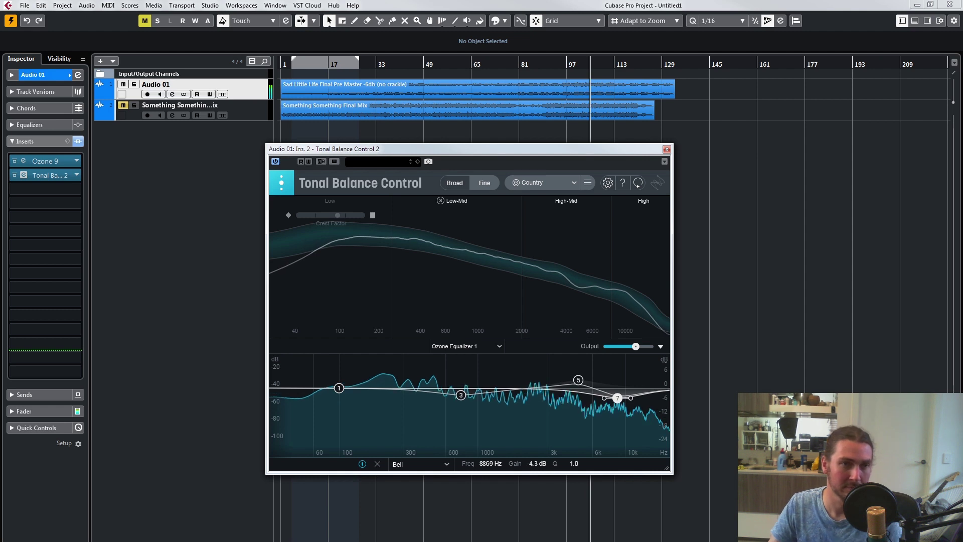
{"action": "key", "text": "space"}
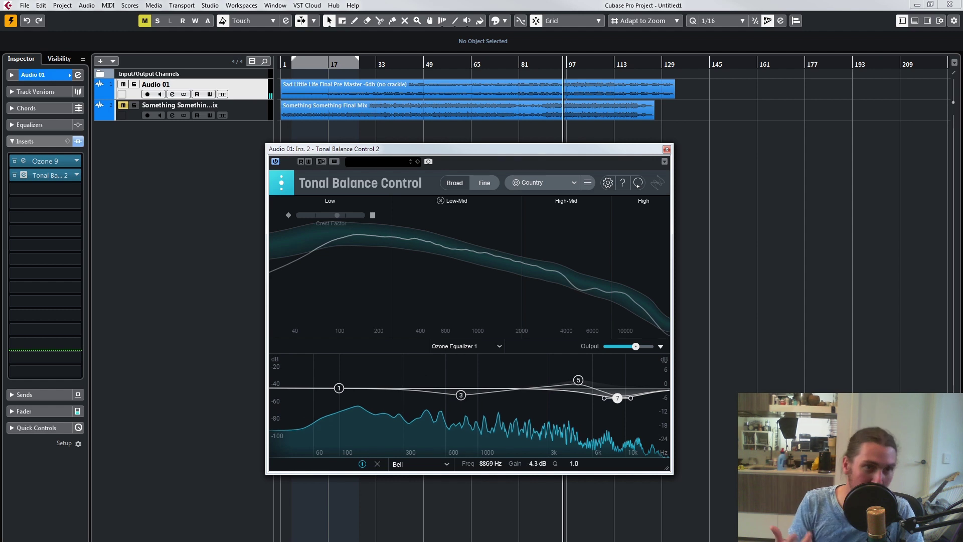
{"action": "key", "text": "space"}
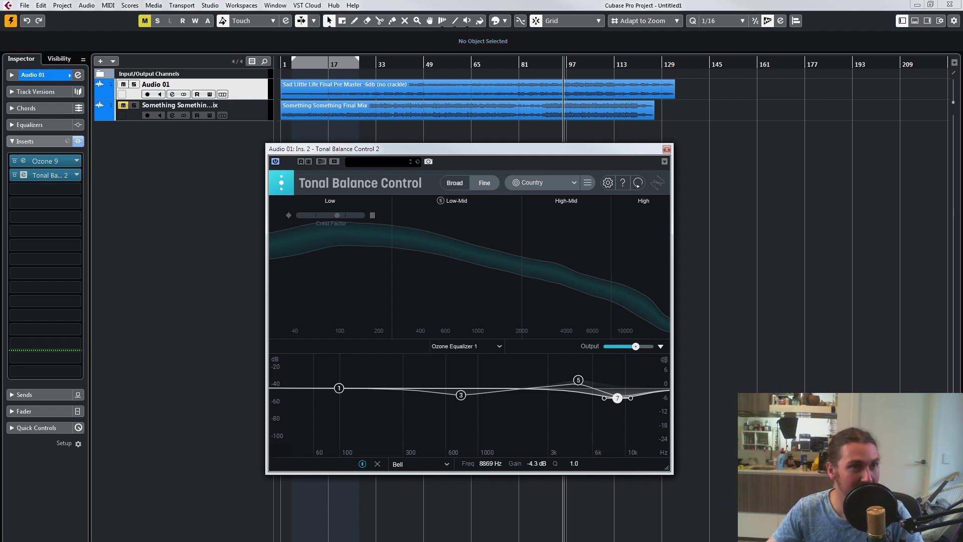
Select the Something Something Final Mix track, unmute it and mute Audio 01.
{"action": "left_click", "coordinate": [195, 104]}
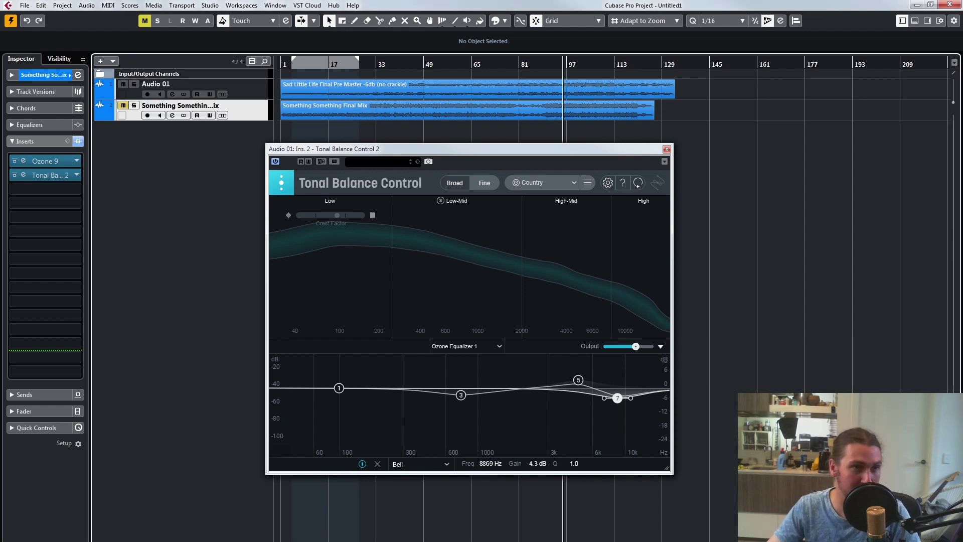
{"action": "key", "text": "m"}
{"action": "left_click", "coordinate": [124, 85]}
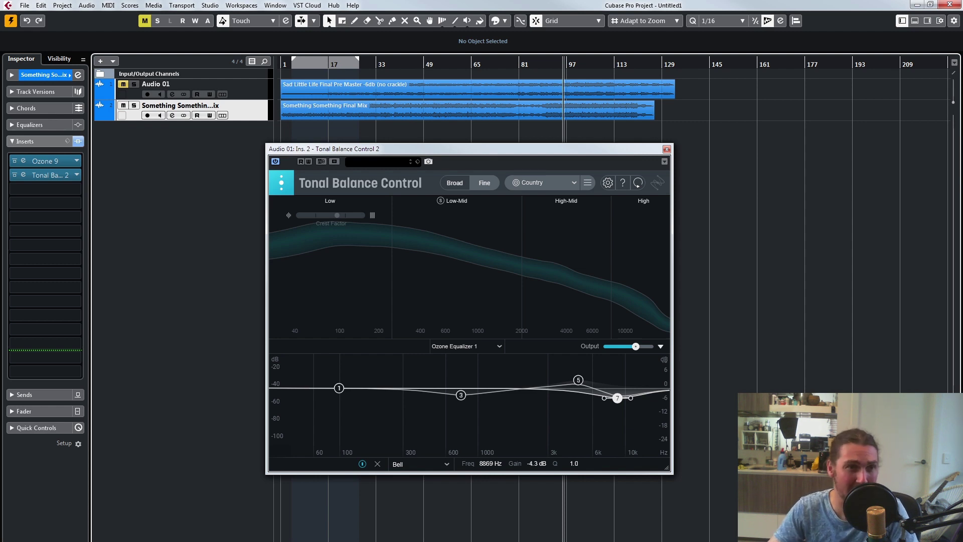
Close Audio 01's Tonal Balance Control and open the one on Something Something Final Mix, leaving its Ozone 9 window closed.
{"action": "left_click", "coordinate": [667, 149]}
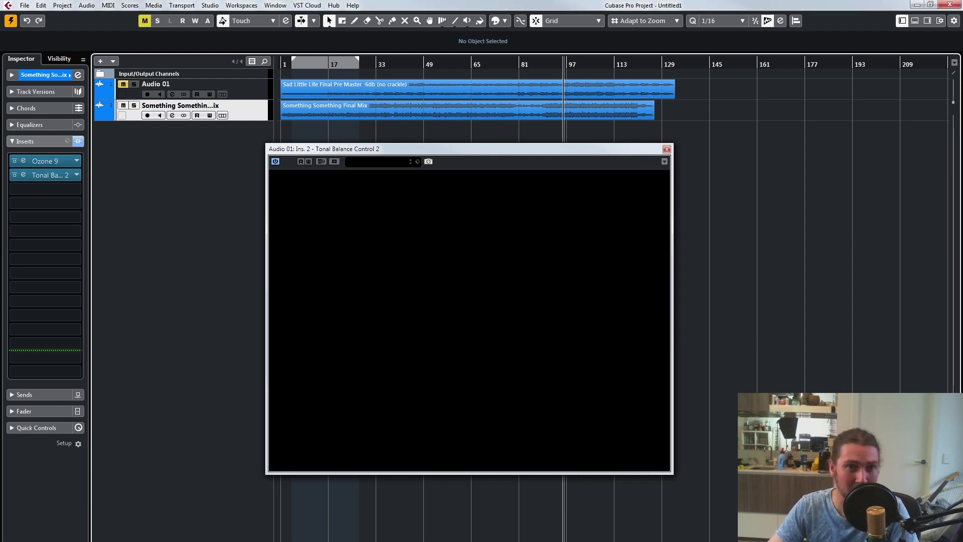
{"action": "left_click", "coordinate": [23, 161]}
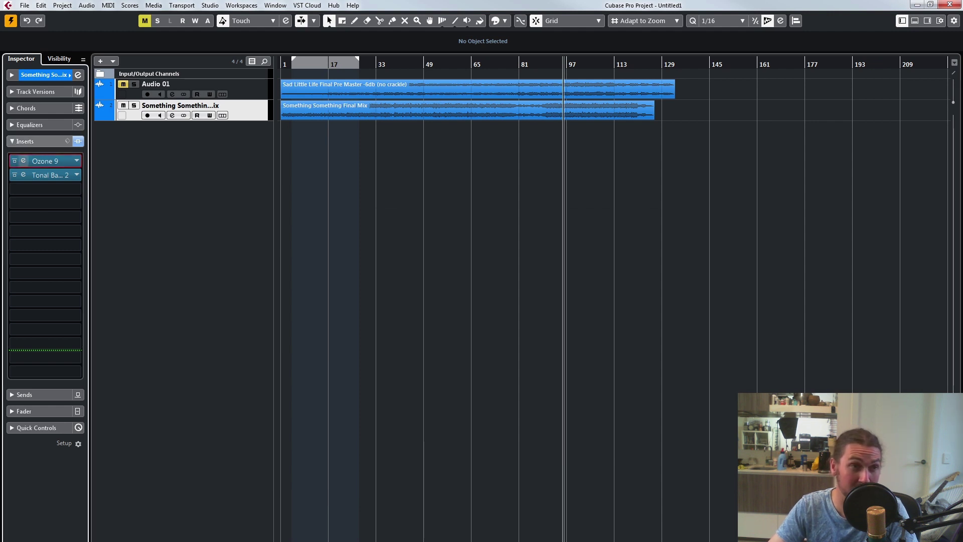
{"action": "left_click", "coordinate": [23, 161]}
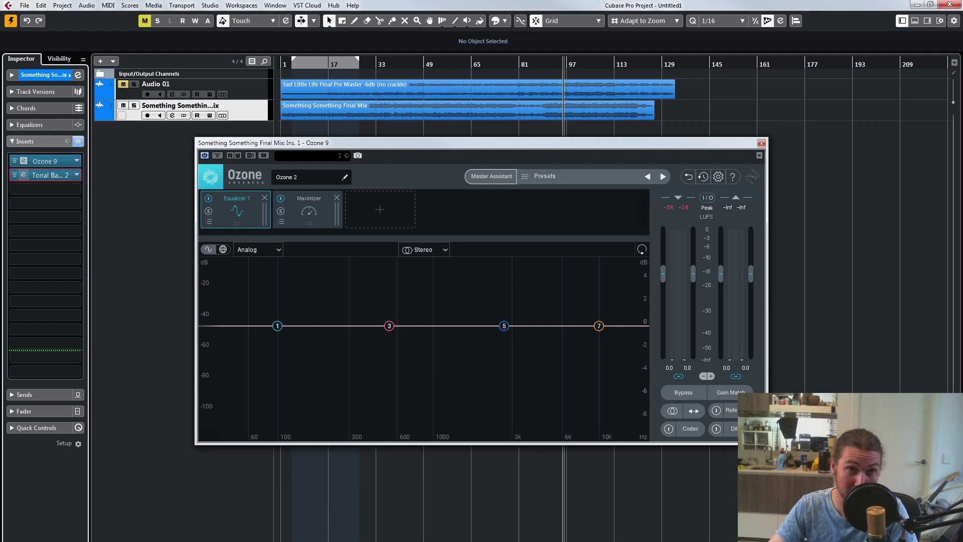
{"action": "left_click", "coordinate": [23, 176]}
{"action": "left_click", "coordinate": [762, 144]}
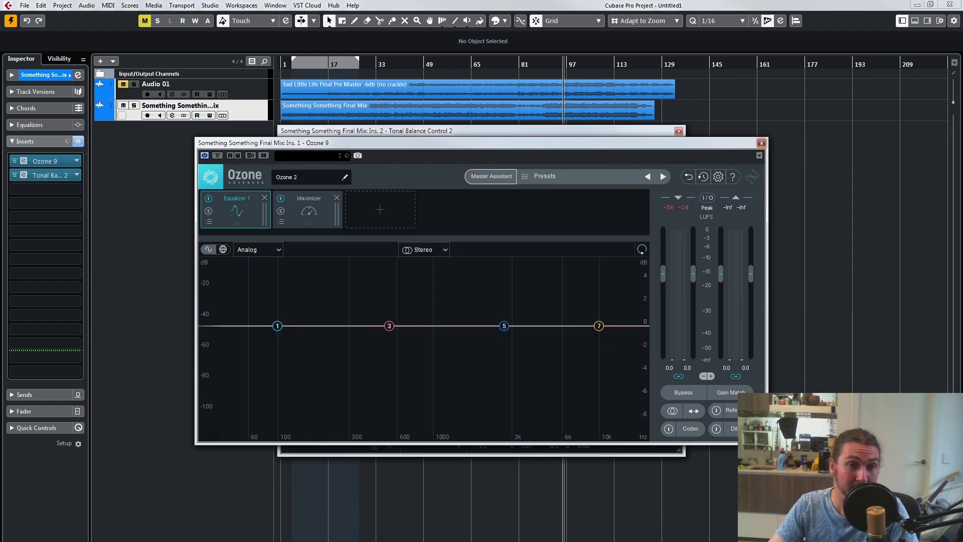
{"action": "key", "text": "Escape"}
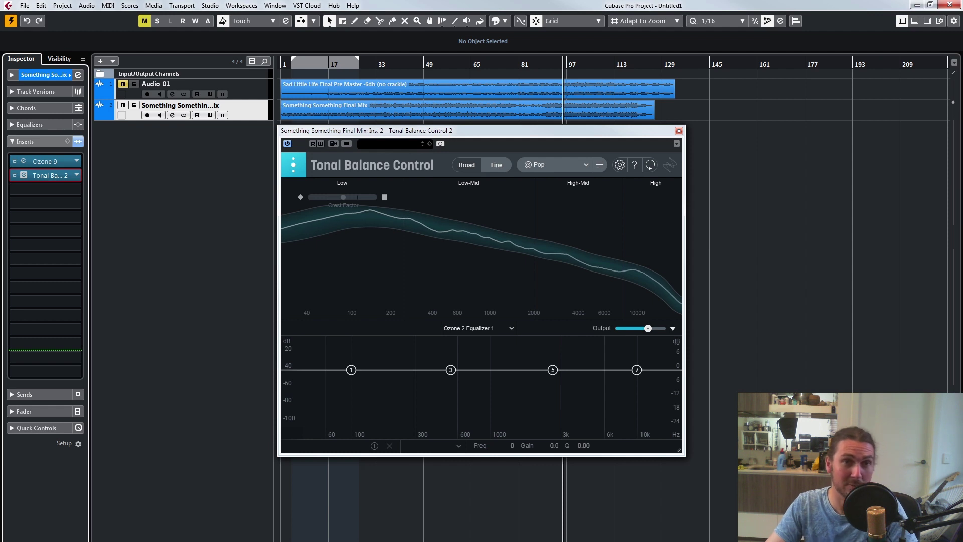
During playback, try a boost on band 5, narrow its Q to 2.0 and settle on a cut of about 3.7 dB at 2584 Hz.
{"action": "key", "text": "space"}
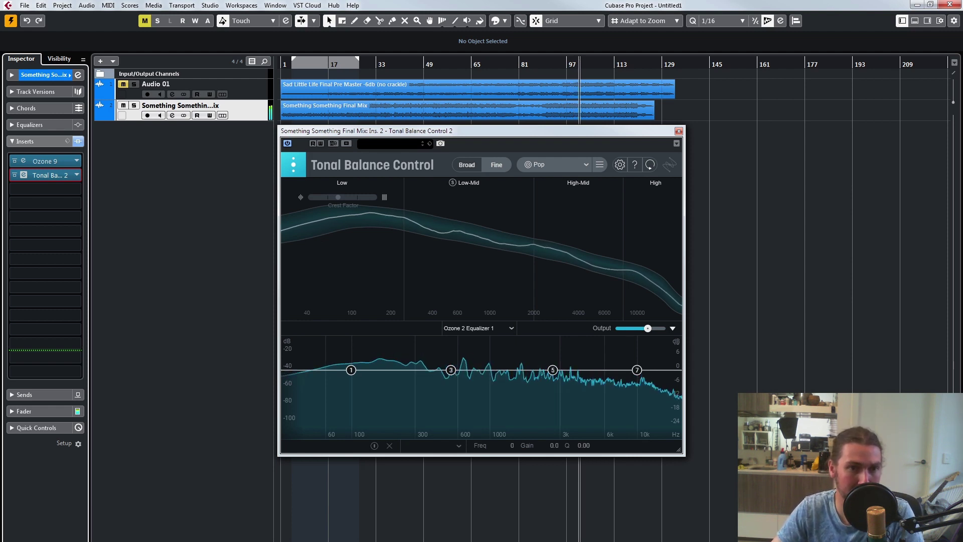
{"action": "left_click_drag", "start_coordinate": [553, 370], "coordinate": [548, 359]}
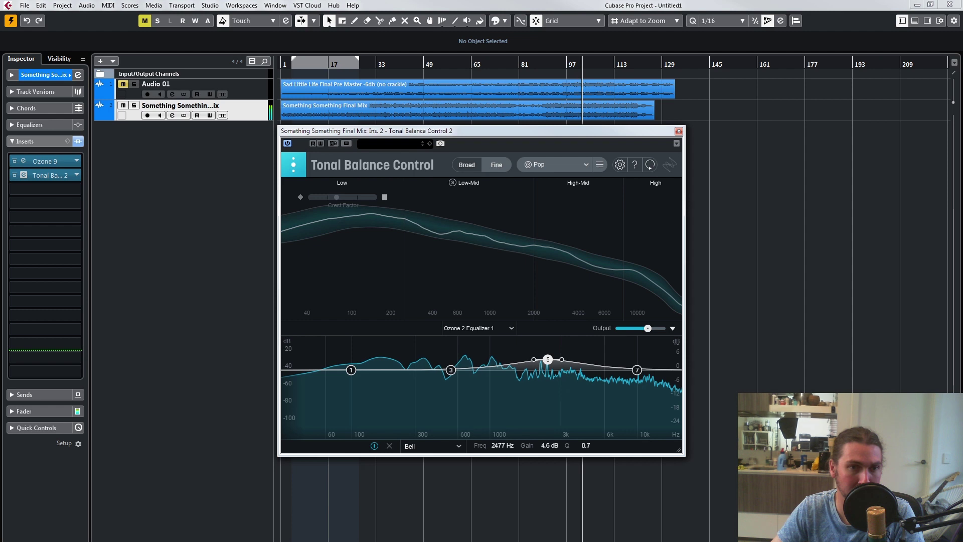
{"action": "scroll", "coordinate": [548, 359], "scroll_direction": "up", "scroll_amount": 5}
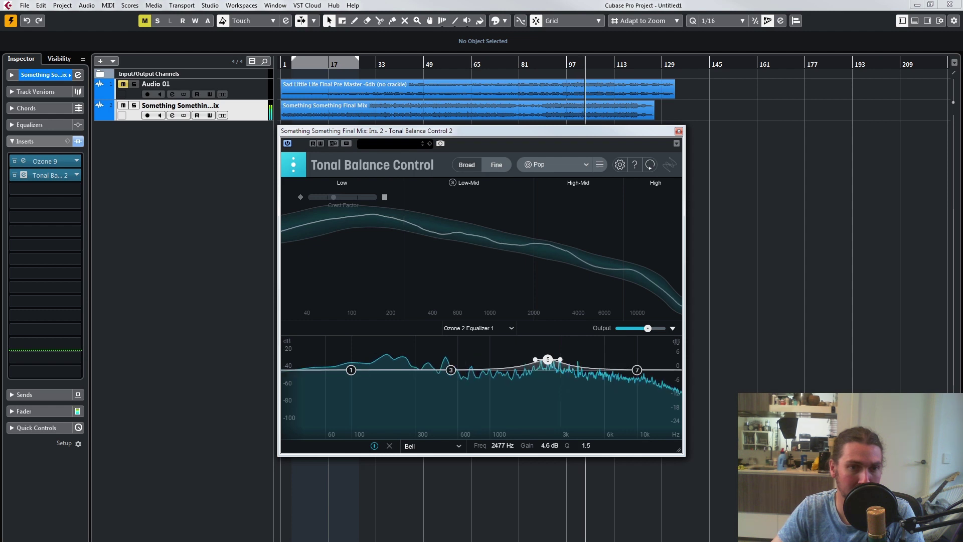
{"action": "left_click_drag", "start_coordinate": [547, 360], "coordinate": [551, 379]}
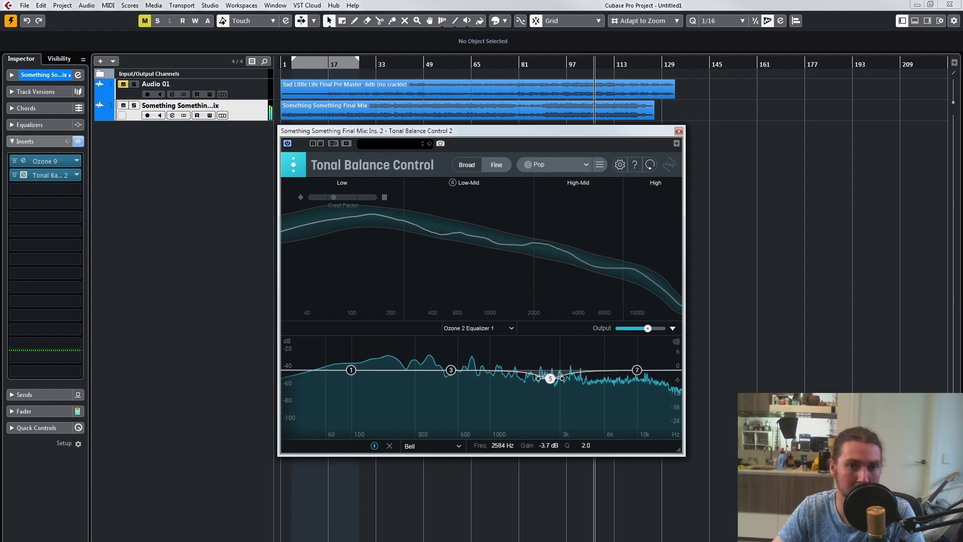
Cut treble band 7 near 9.7 kHz and boost band 3 by about 1.7 dB at 1179 Hz.
{"action": "left_click_drag", "start_coordinate": [636, 370], "coordinate": [635, 375]}
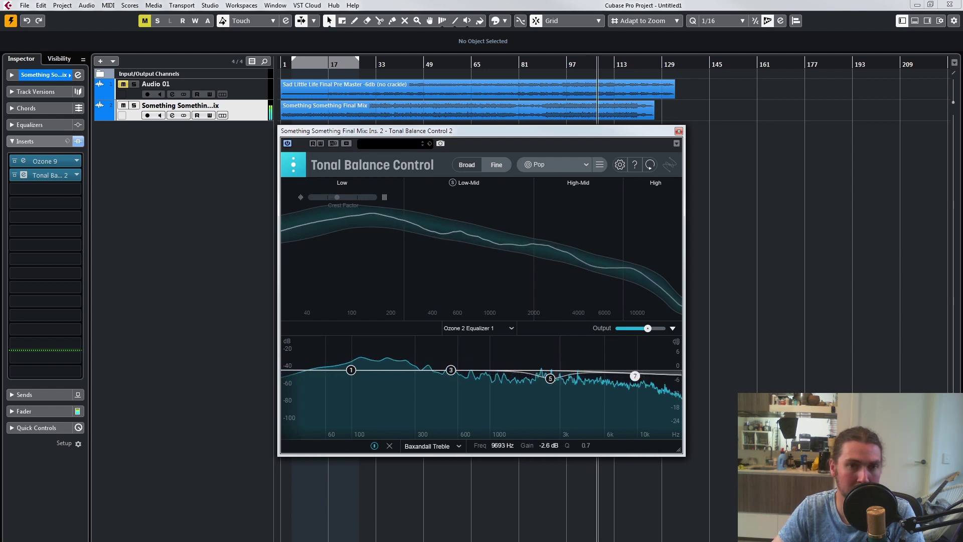
{"action": "left_click_drag", "start_coordinate": [451, 370], "coordinate": [500, 366]}
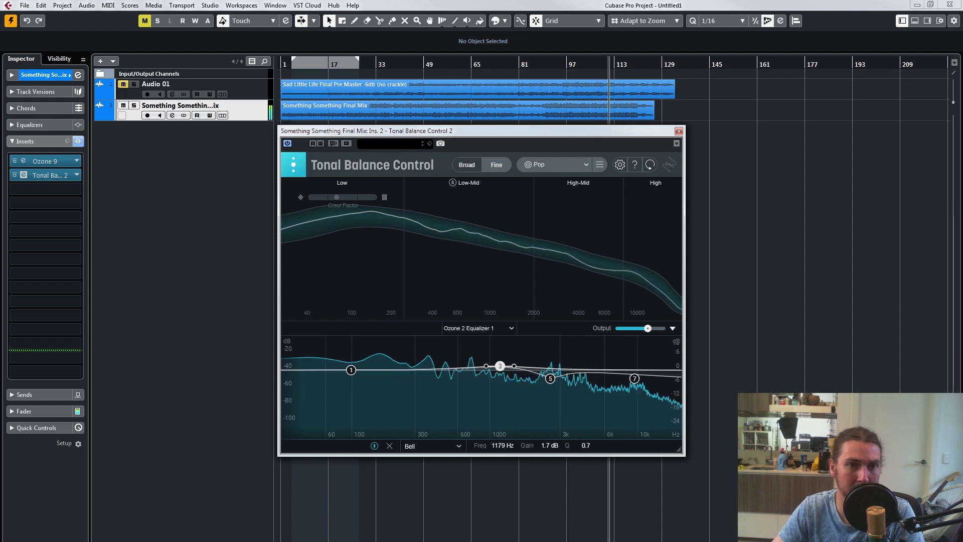
Add a bell band boosted about 2.4 dB near 5.4 kHz and move treble band 7 to about 8426 Hz with a 3.0 dB cut.
{"action": "left_click", "coordinate": [597, 371]}
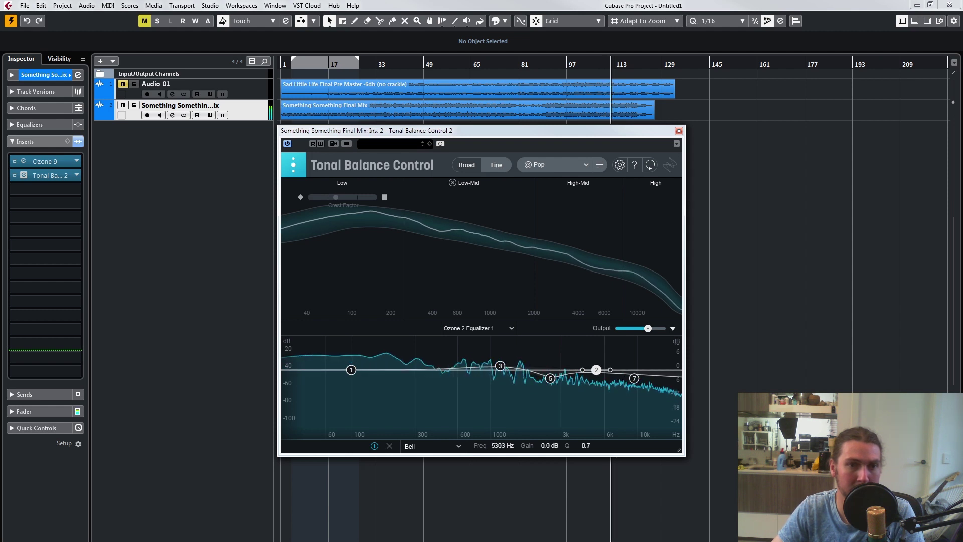
{"action": "left_click_drag", "start_coordinate": [596, 370], "coordinate": [598, 365]}
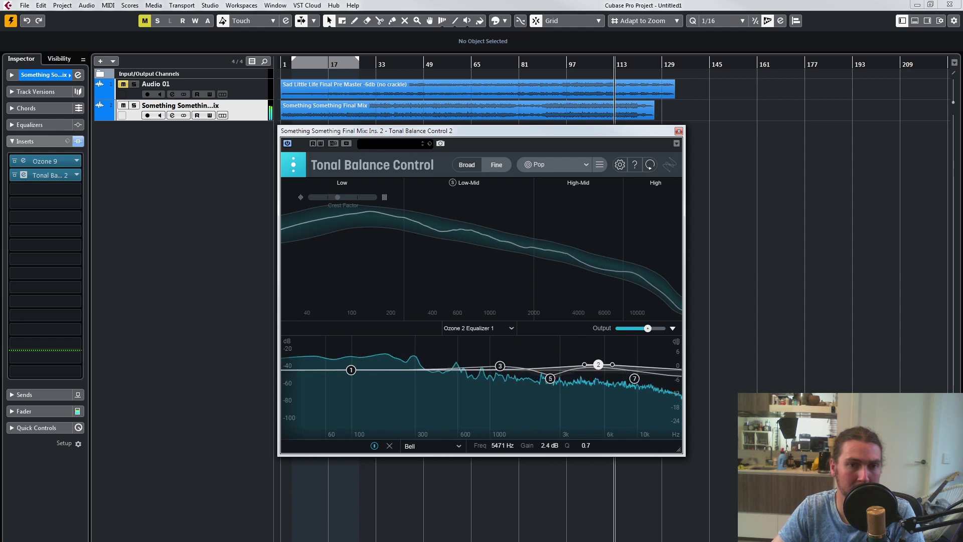
{"action": "left_click_drag", "start_coordinate": [634, 379], "coordinate": [626, 377]}
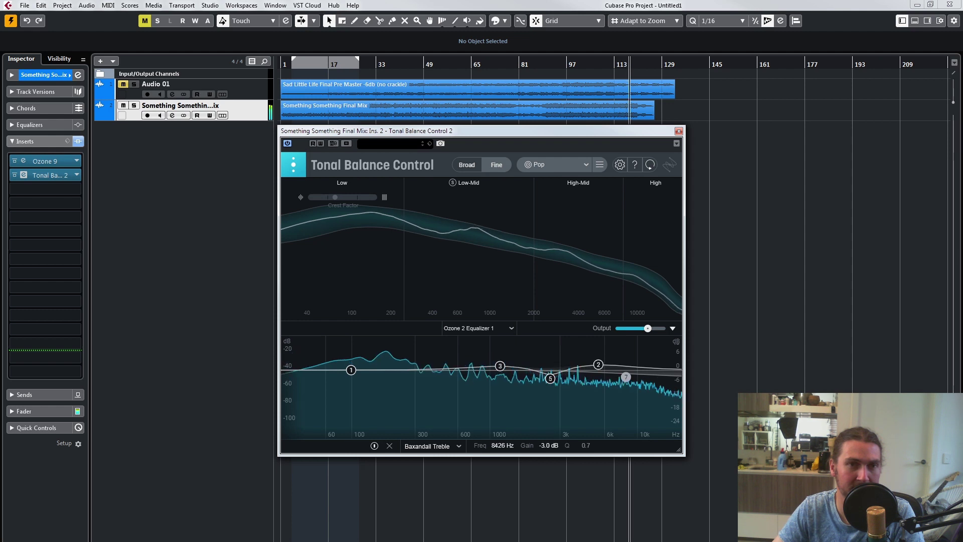
Replay the mix from around bar 95 in the Broad view and move treble band 7 to about 6295 Hz with a 4.3 dB cut.
{"action": "left_click", "coordinate": [562, 65]}
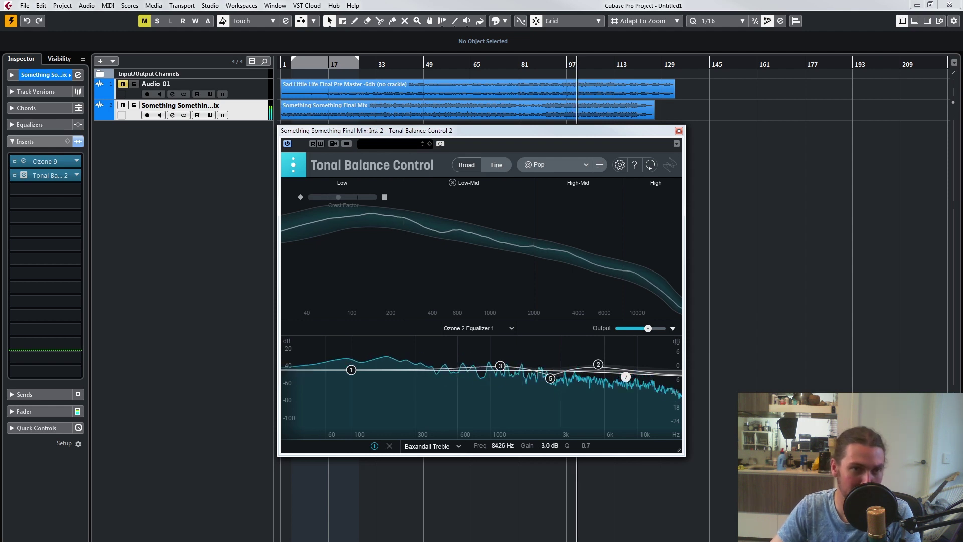
{"action": "left_click", "coordinate": [466, 165]}
{"action": "left_click_drag", "start_coordinate": [627, 377], "coordinate": [607, 380]}
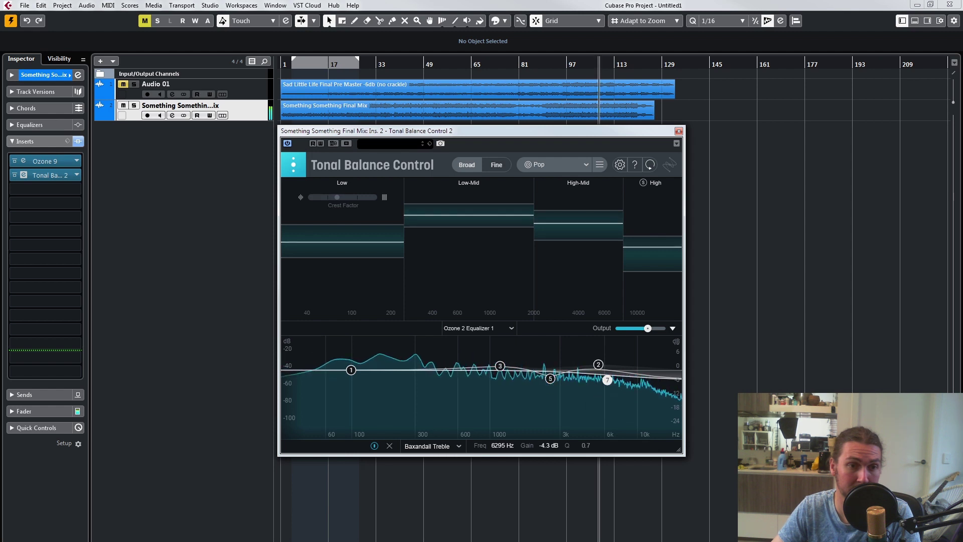
During playback, bypass and re-enable treble band 7, and bypass bands 2, 3 and 5 one by one to compare the balance.
{"action": "left_click", "coordinate": [374, 446]}
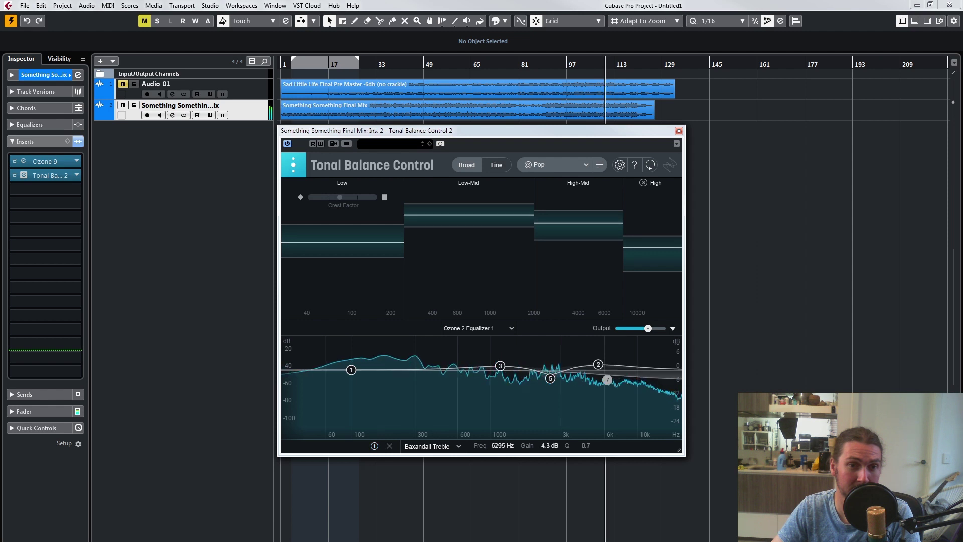
{"action": "left_click", "coordinate": [374, 446]}
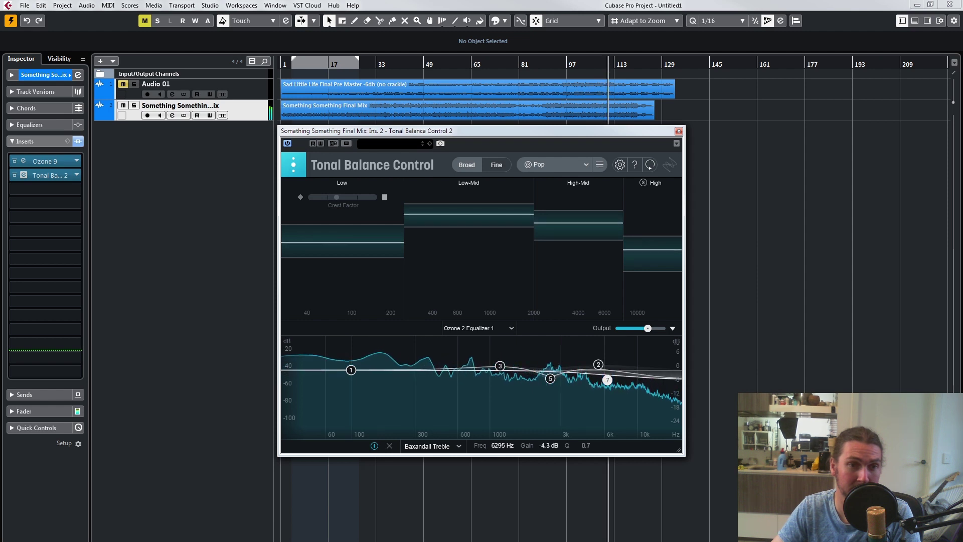
{"action": "left_click", "coordinate": [598, 364]}
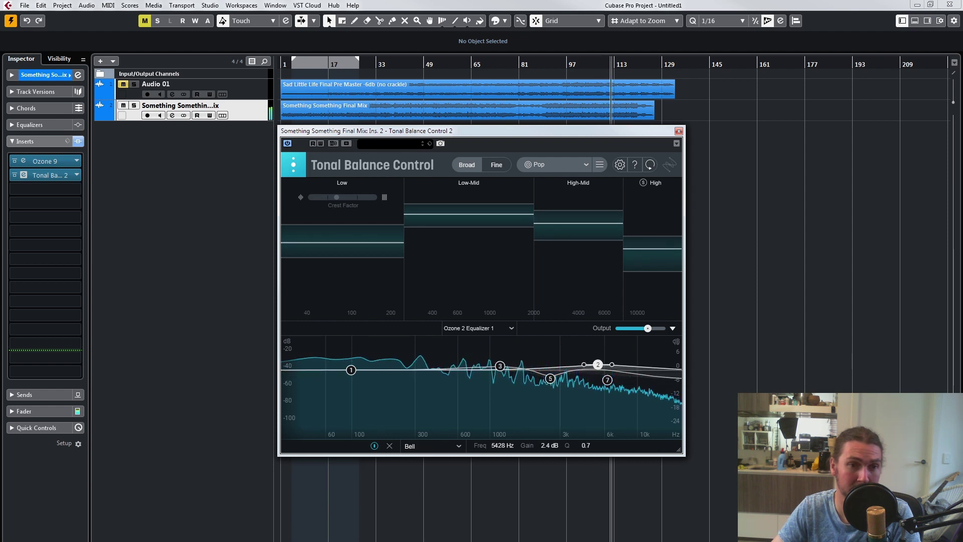
{"action": "left_click", "coordinate": [374, 446]}
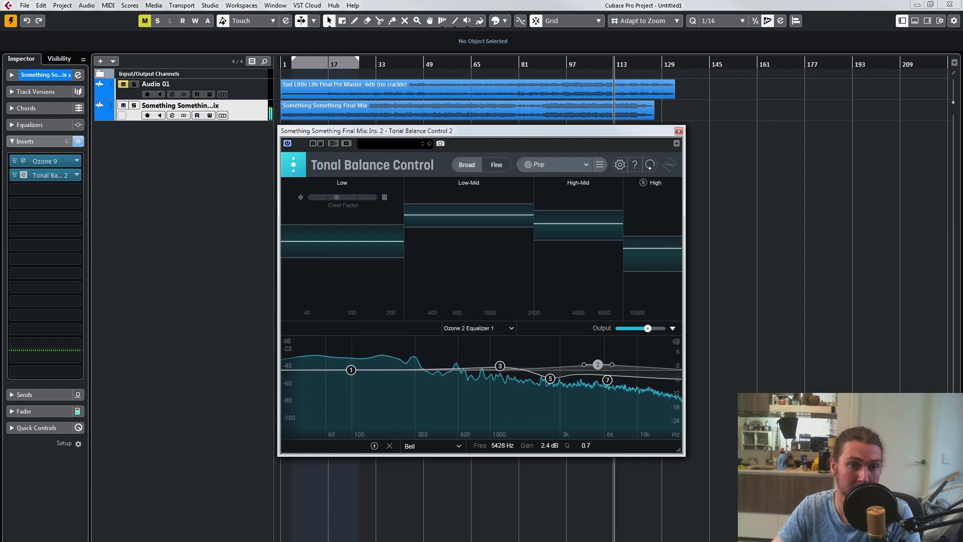
{"action": "left_click", "coordinate": [500, 367]}
{"action": "left_click", "coordinate": [374, 446]}
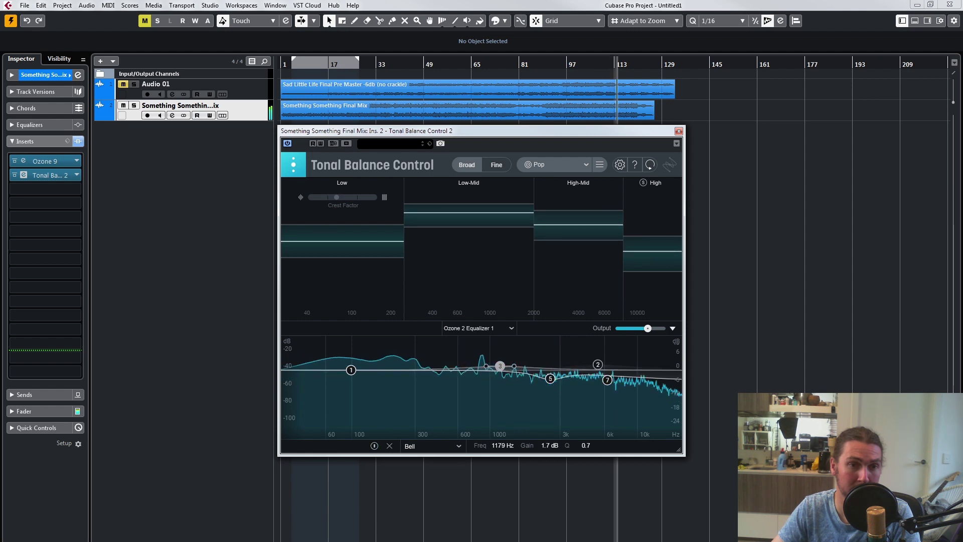
{"action": "left_click", "coordinate": [551, 379]}
{"action": "left_click", "coordinate": [375, 446]}
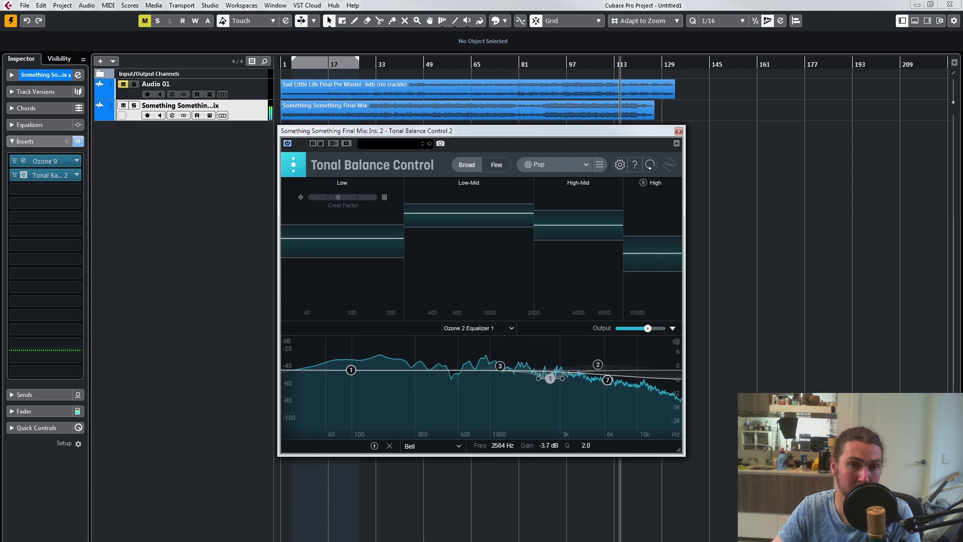
Re-enable equalizer bands 3, 5 and 2 and replay the section to compare the balance with every band active.
{"action": "left_click", "coordinate": [351, 370]}
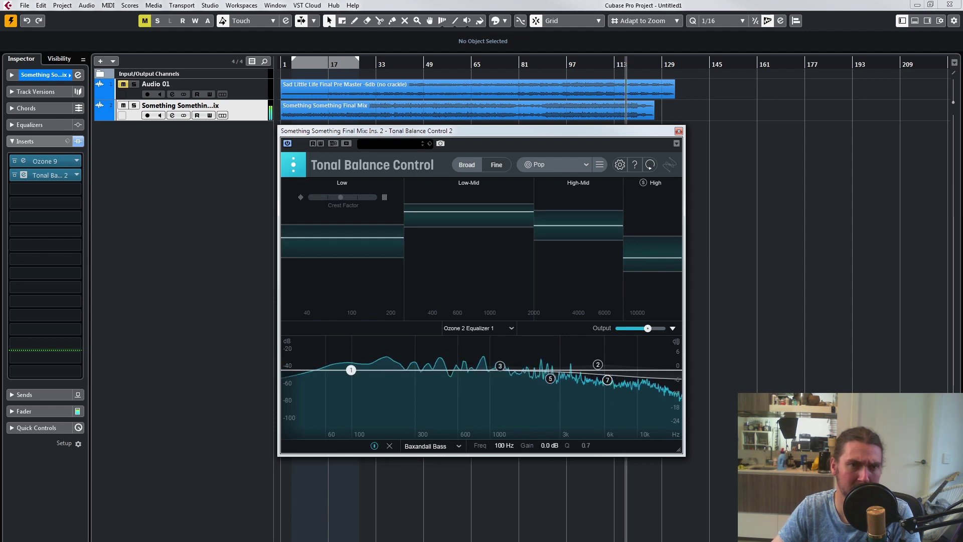
{"action": "left_click", "coordinate": [500, 366]}
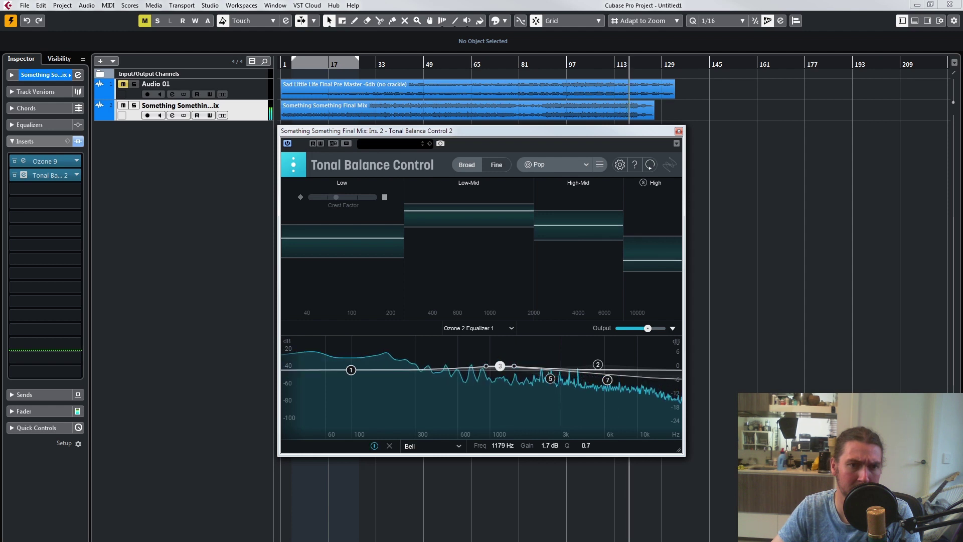
{"action": "left_click", "coordinate": [550, 378]}
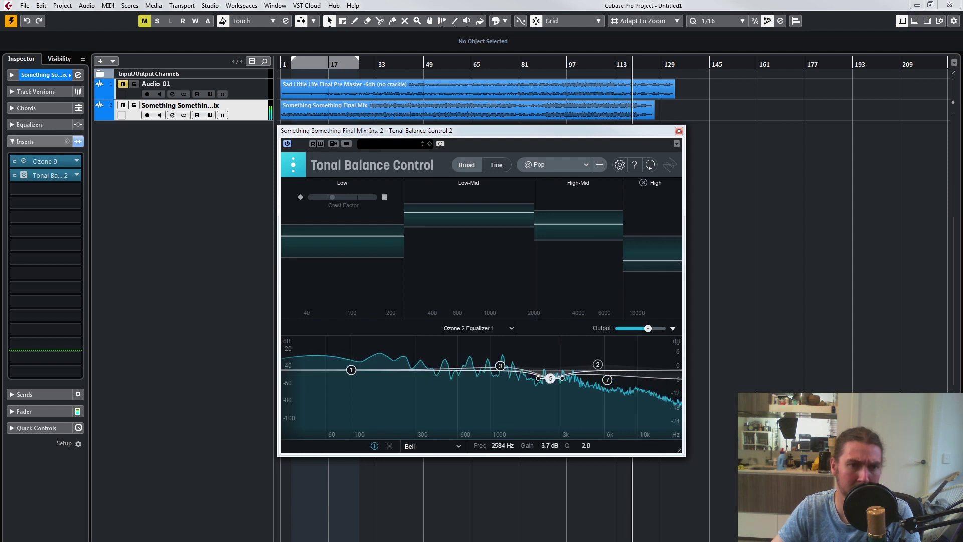
{"action": "left_click", "coordinate": [374, 445]}
{"action": "key", "text": "space"}
{"action": "left_click", "coordinate": [598, 364]}
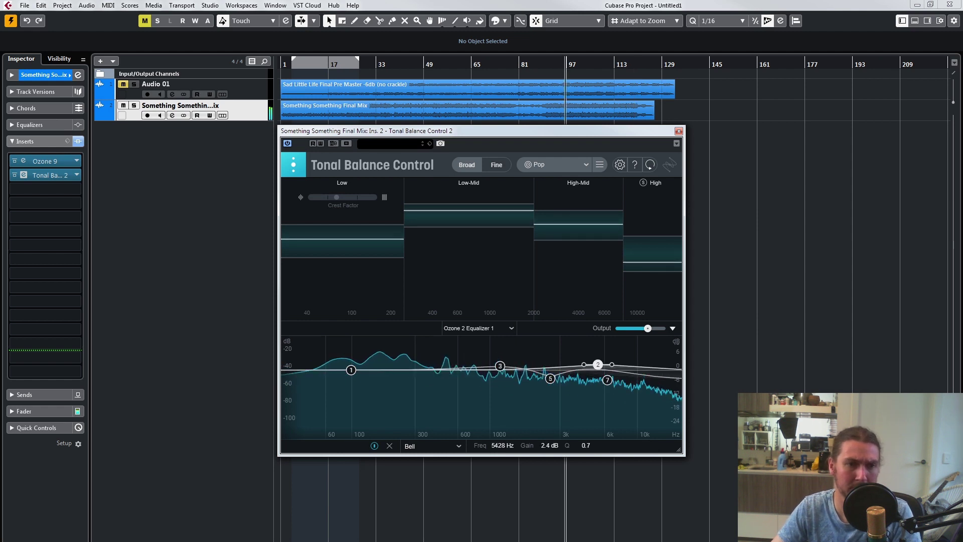
{"action": "left_click", "coordinate": [607, 380]}
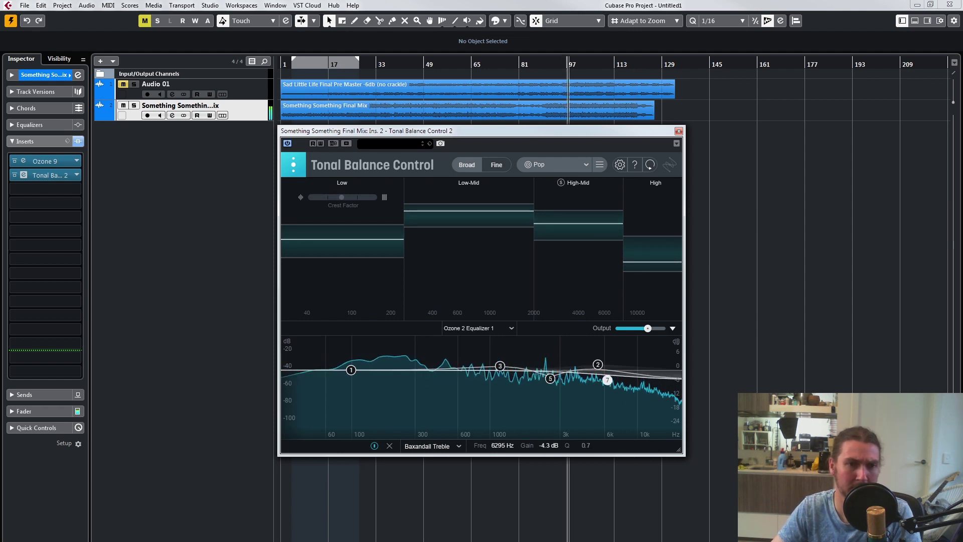
Compare the mix without equalization by briefly bypassing the Ozone 9 insert, re-enable it and replay the section.
{"action": "left_click_drag", "start_coordinate": [657, 350], "coordinate": [304, 421]}
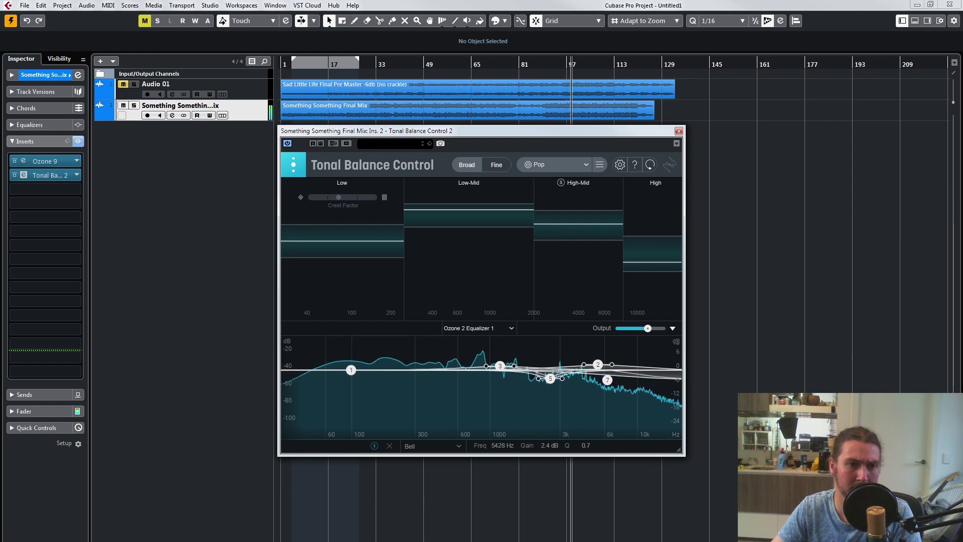
{"action": "left_click", "coordinate": [304, 421]}
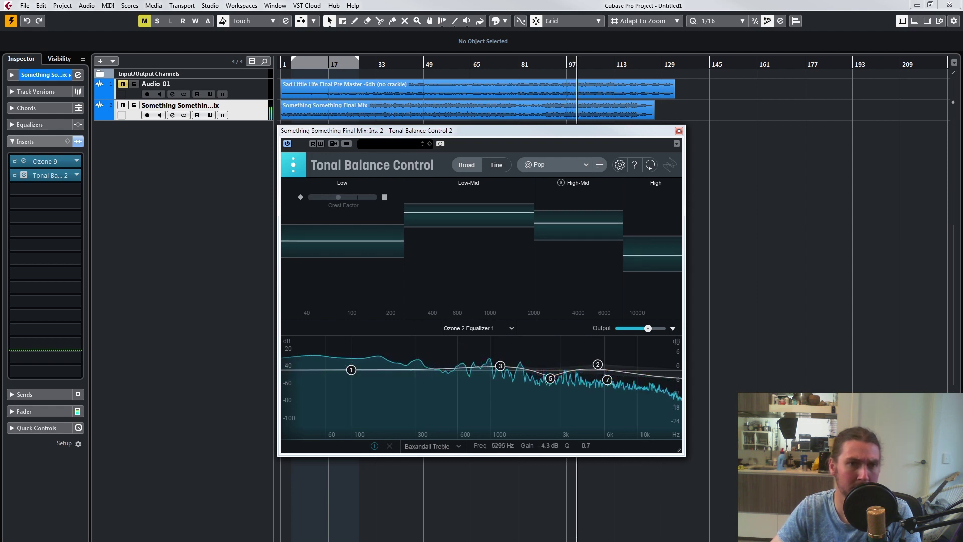
{"action": "left_click", "coordinate": [14, 161]}
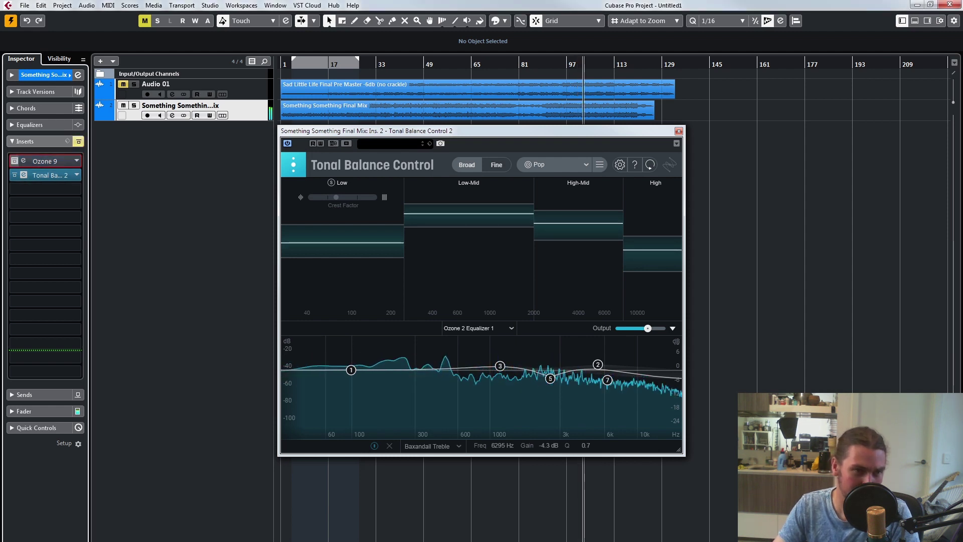
{"action": "left_click", "coordinate": [15, 161]}
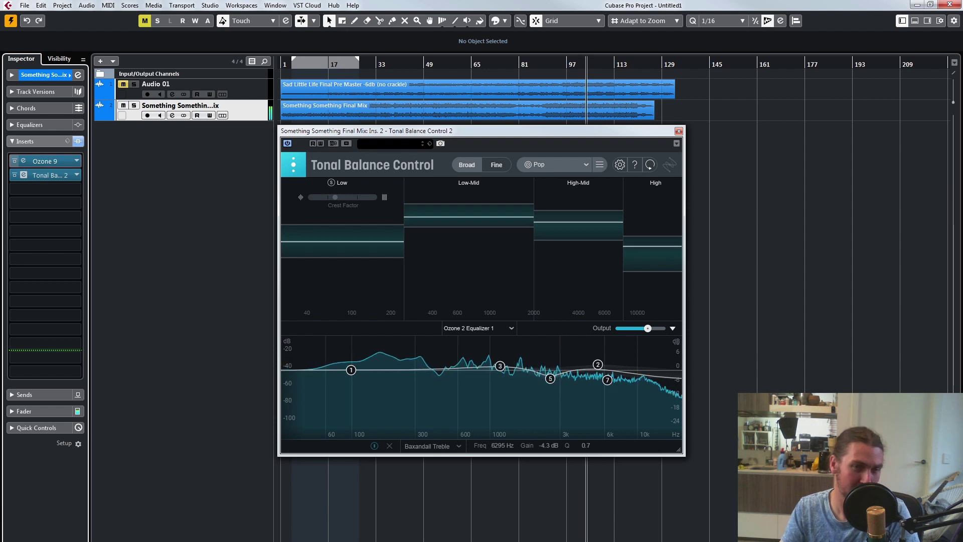
{"action": "key", "text": "space"}
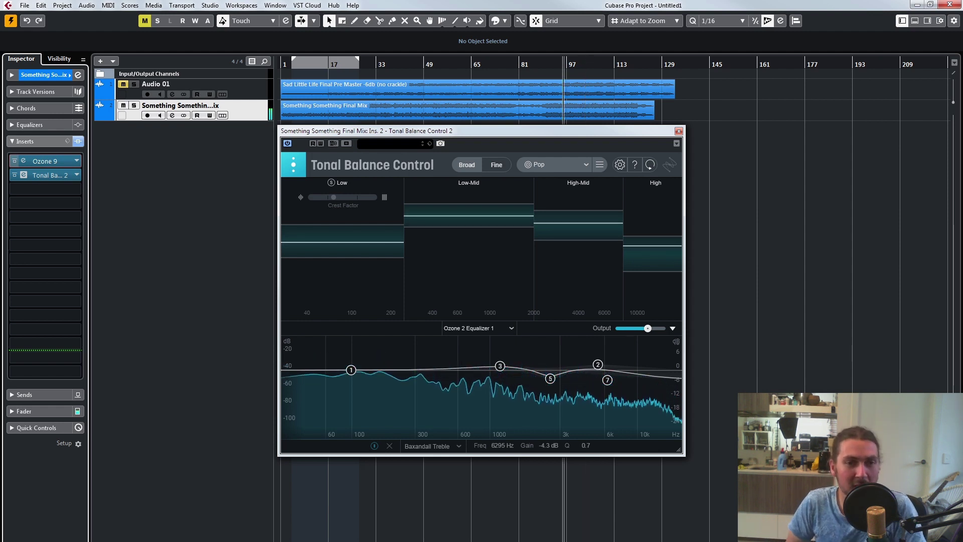